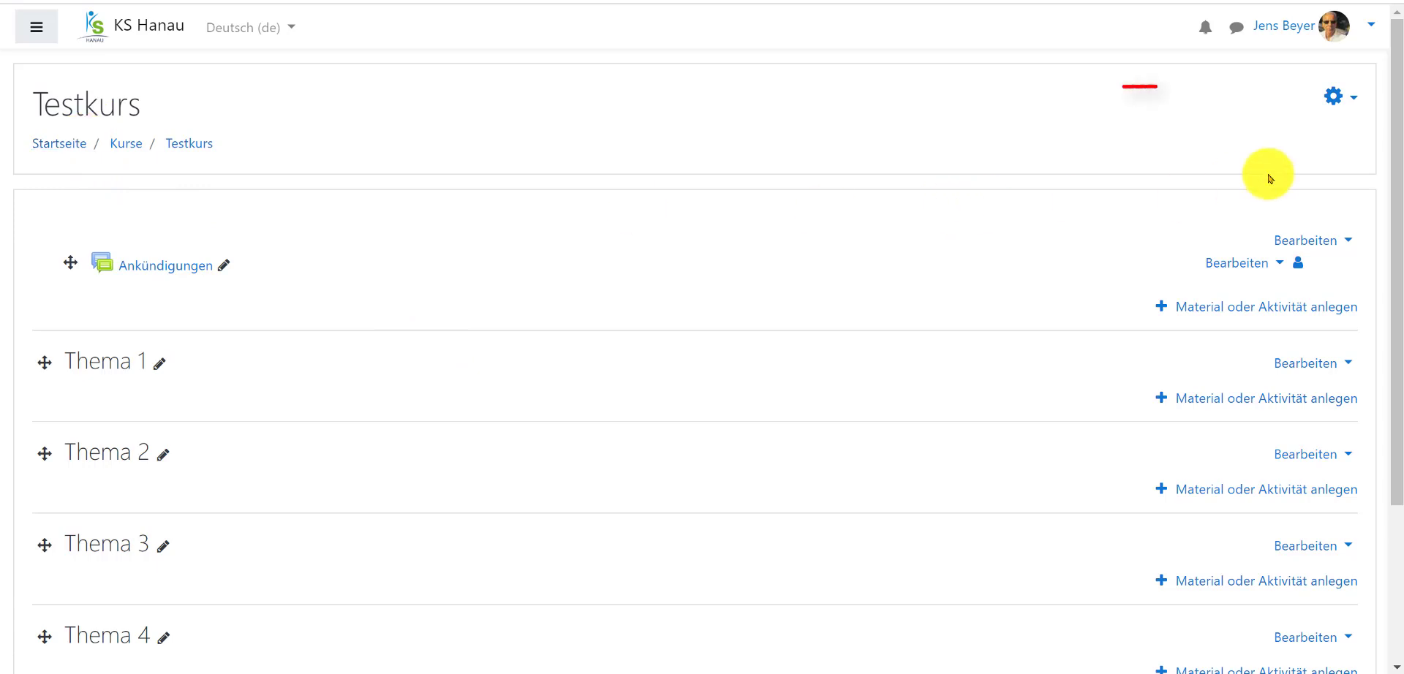
Turn off editing mode for the Testkurs course
left_click(1350, 102)
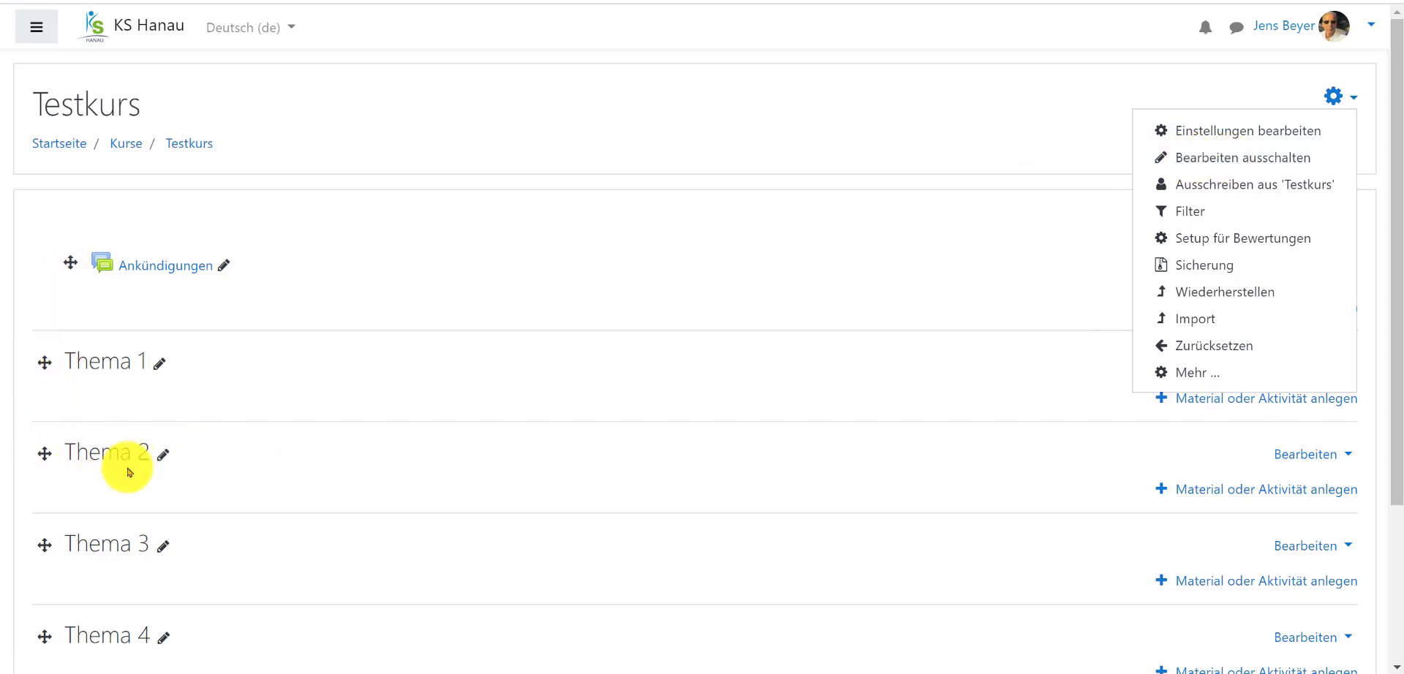
left_click(1203, 158)
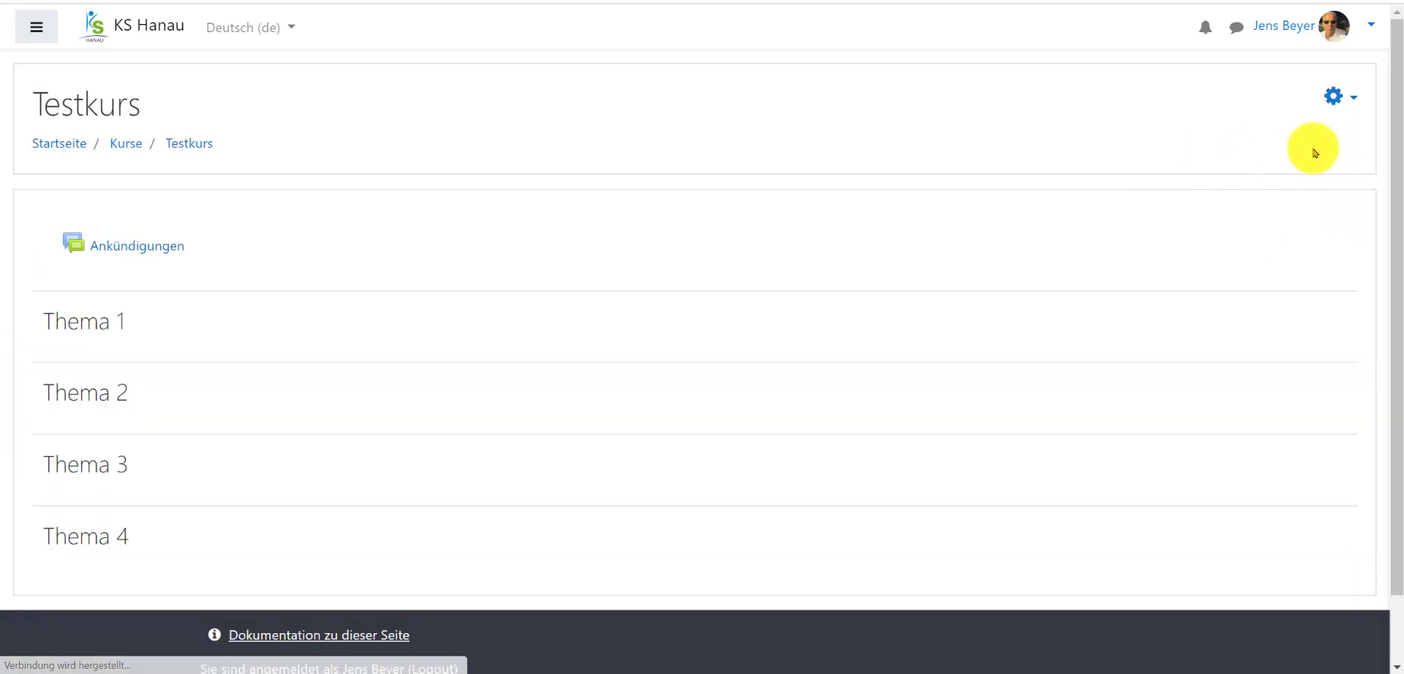
Open the course settings of Testkurs and set the course format to Wochenformat
left_click(1350, 105)
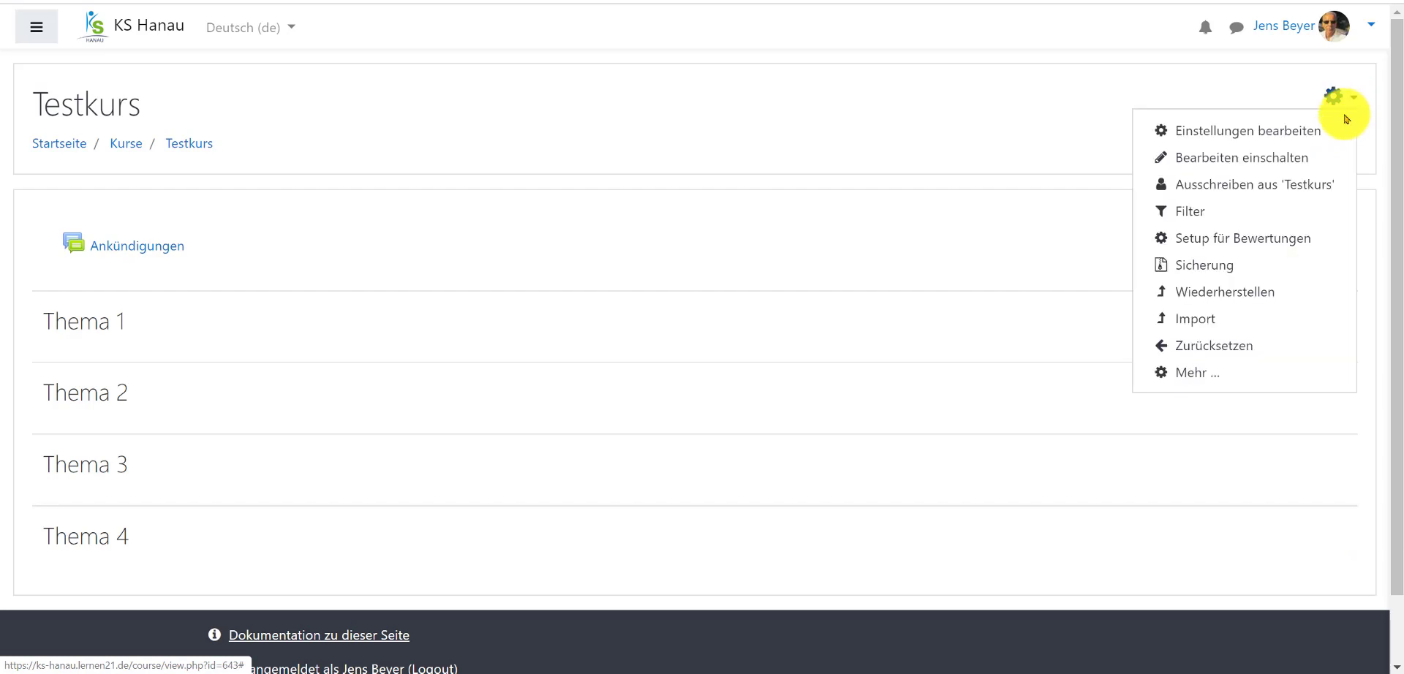
left_click(1222, 134)
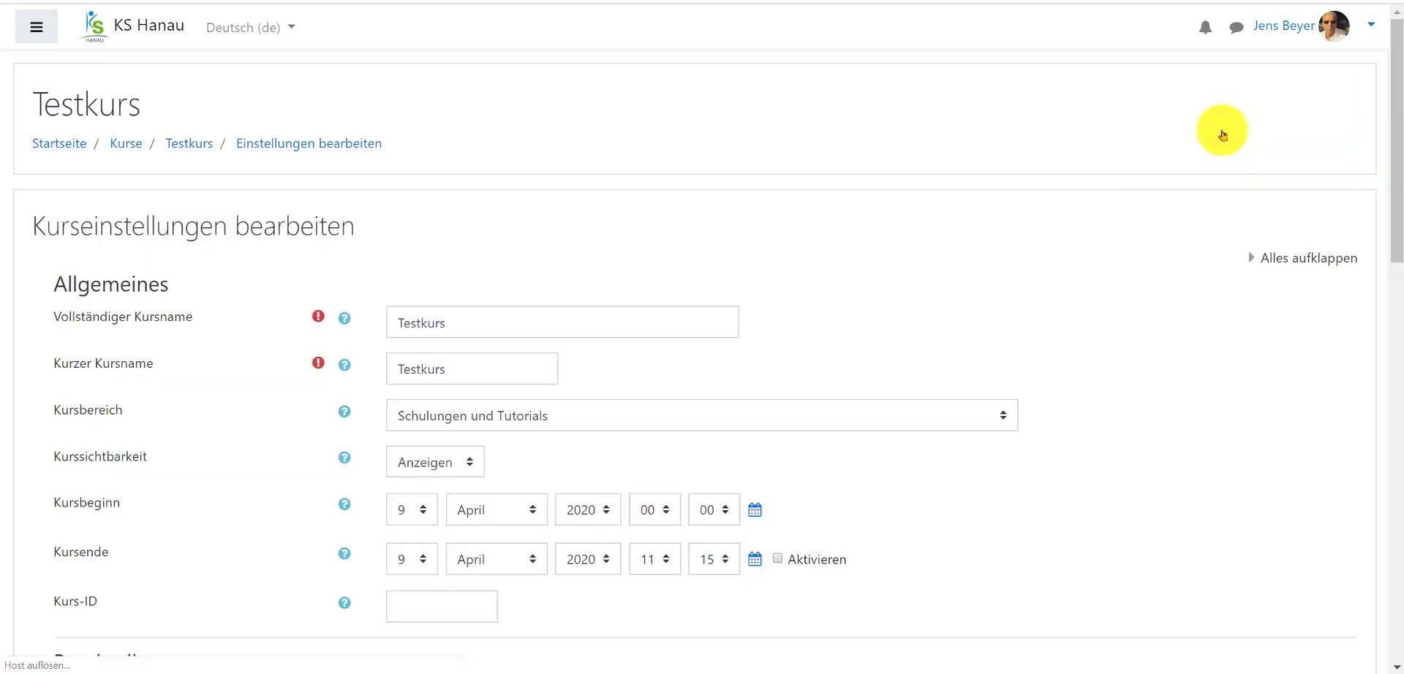
scroll(643, 377, "down", 15)
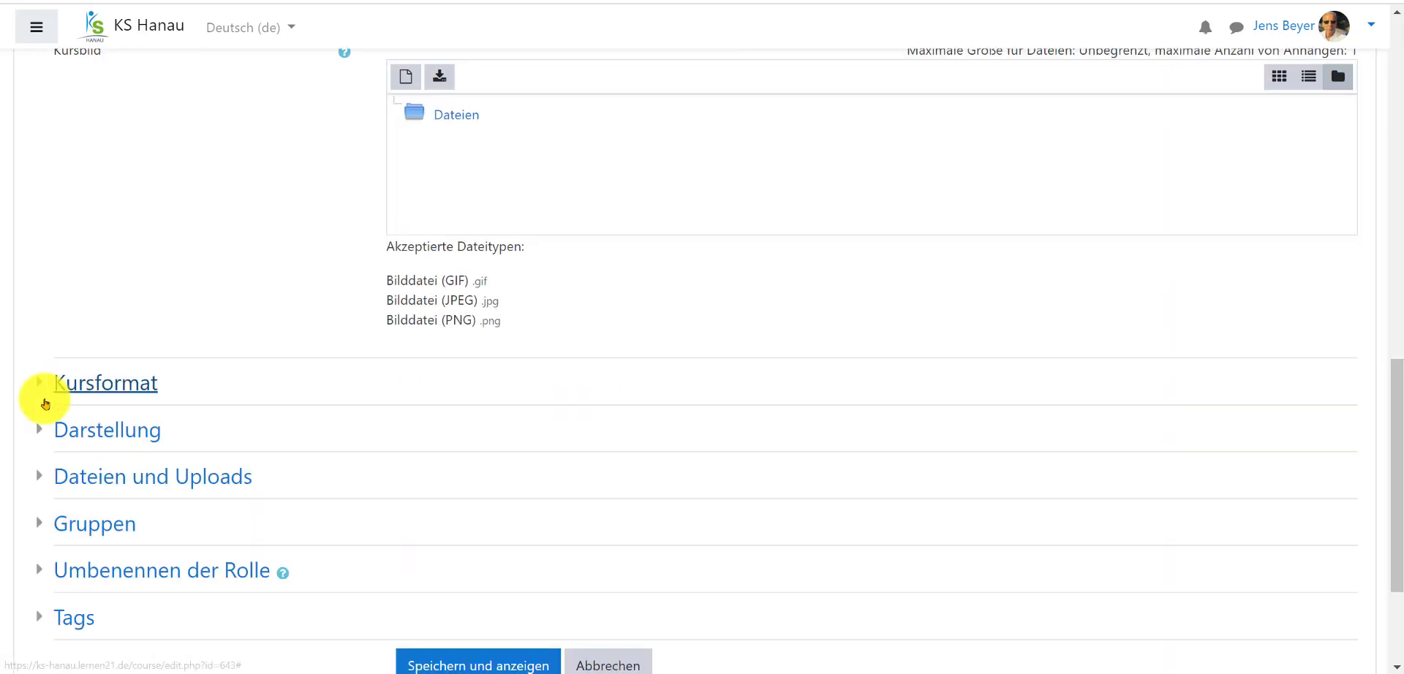
left_click(58, 388)
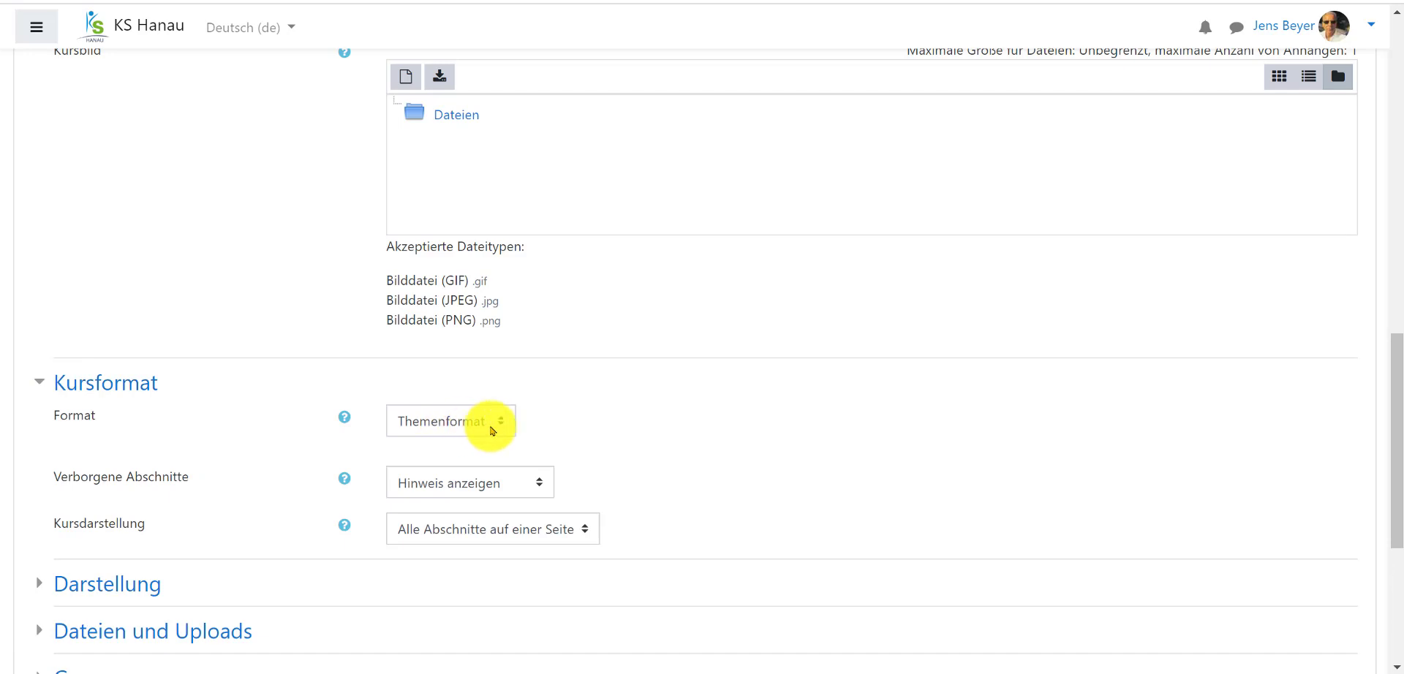
left_click(509, 428)
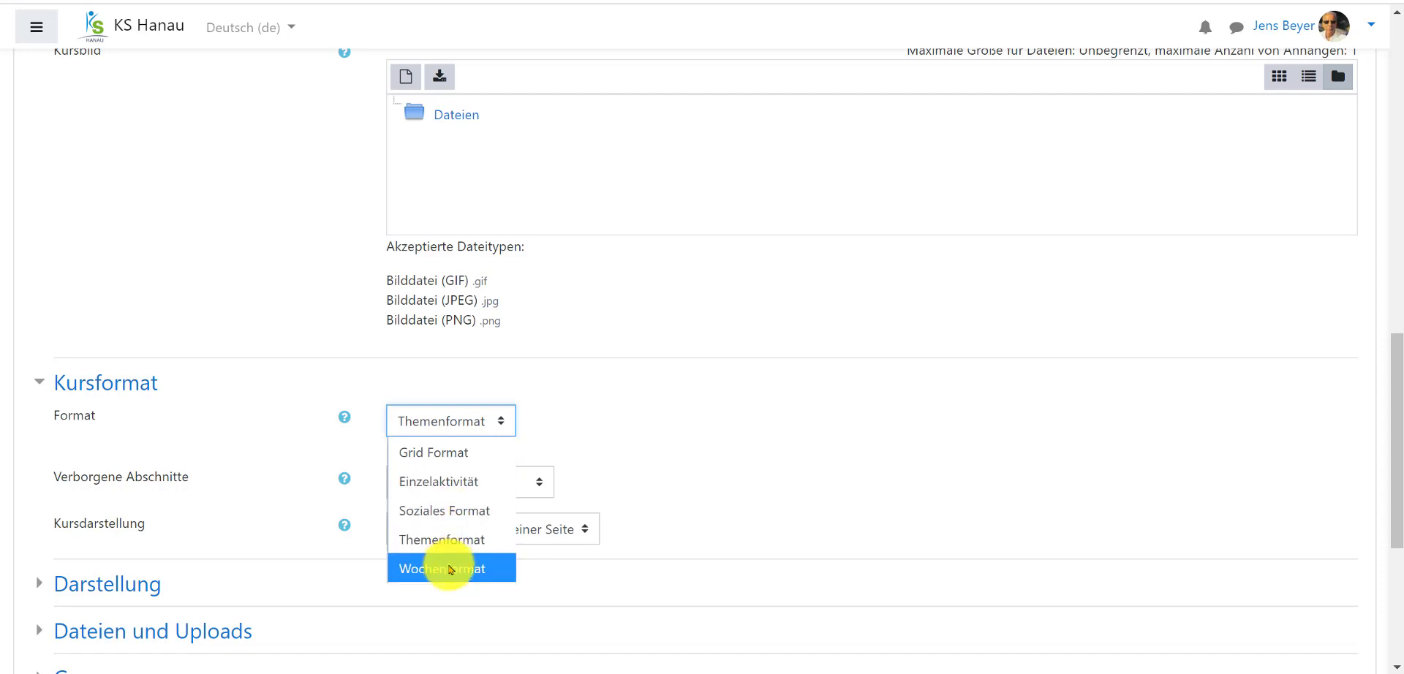
left_click(450, 569)
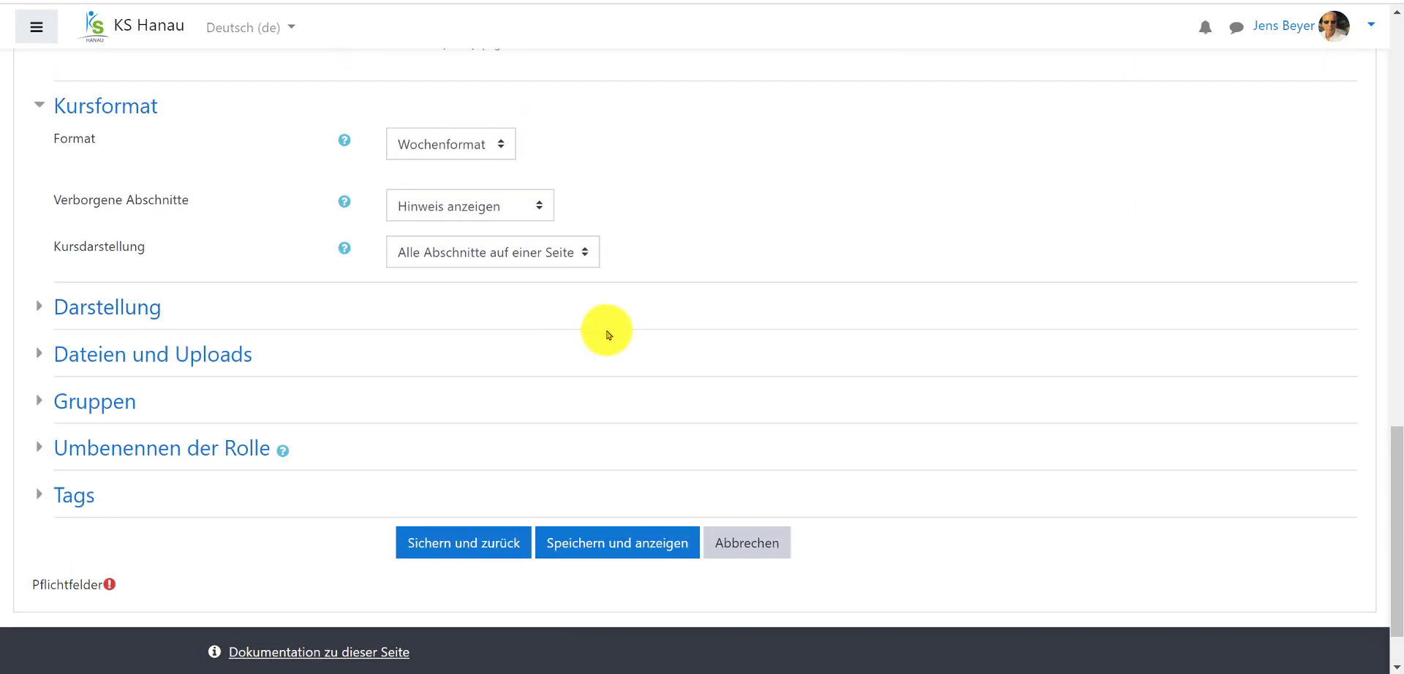
Disable calculating the course end from the number of sections, leave Kursende deactivated, and save and display the course
scroll(628, 341, "up", 13)
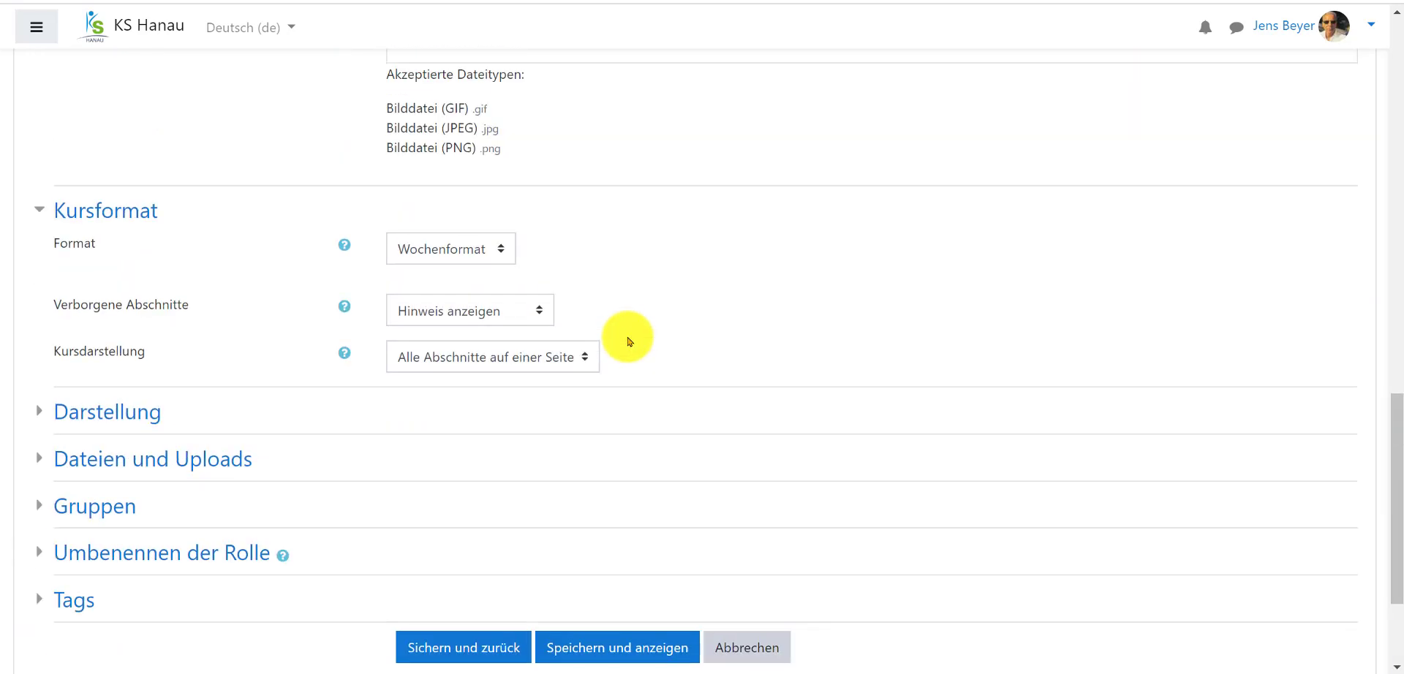
scroll(628, 341, "up", 5)
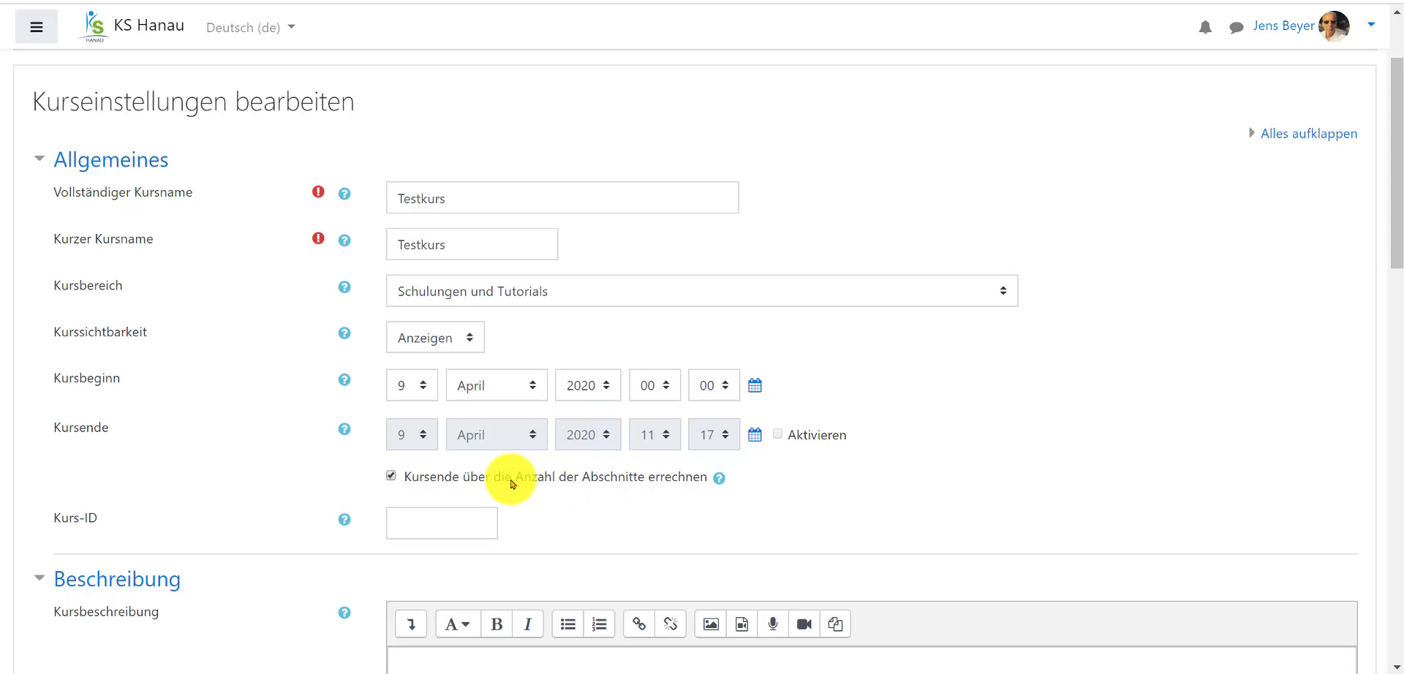
left_click(391, 477)
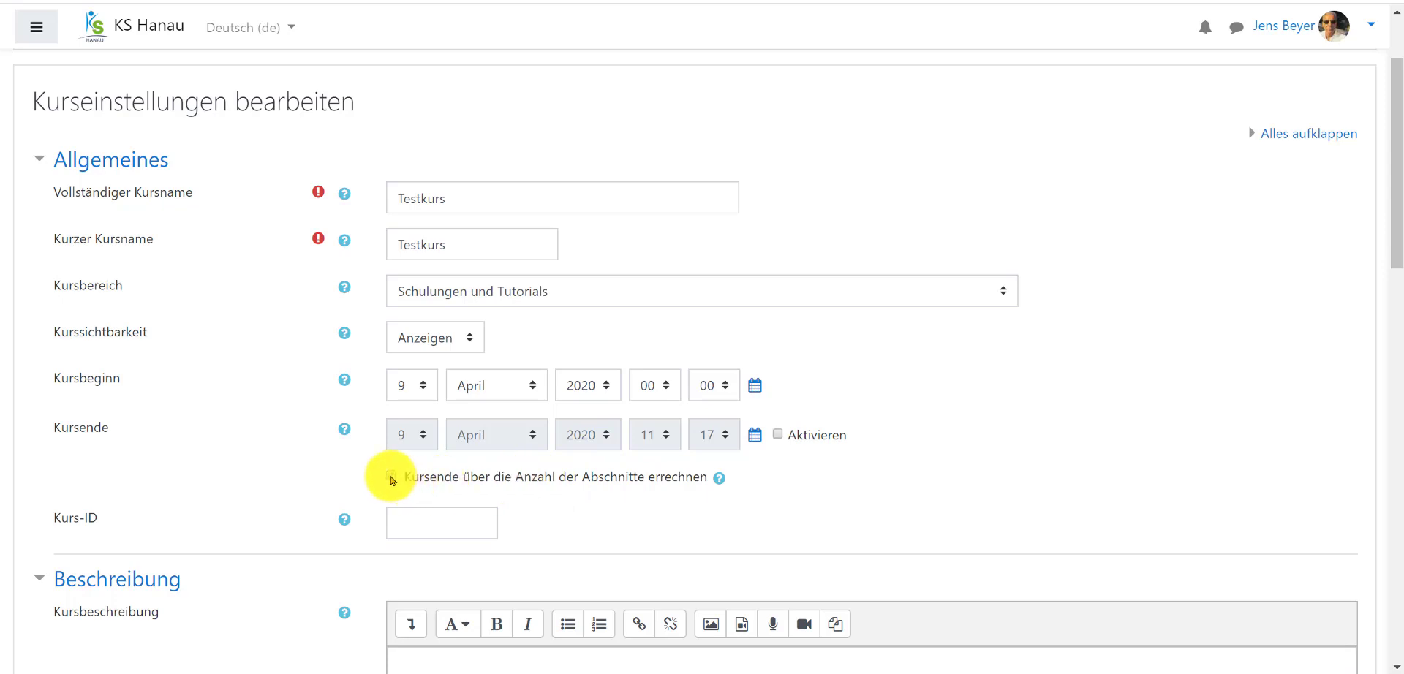
left_click(779, 435)
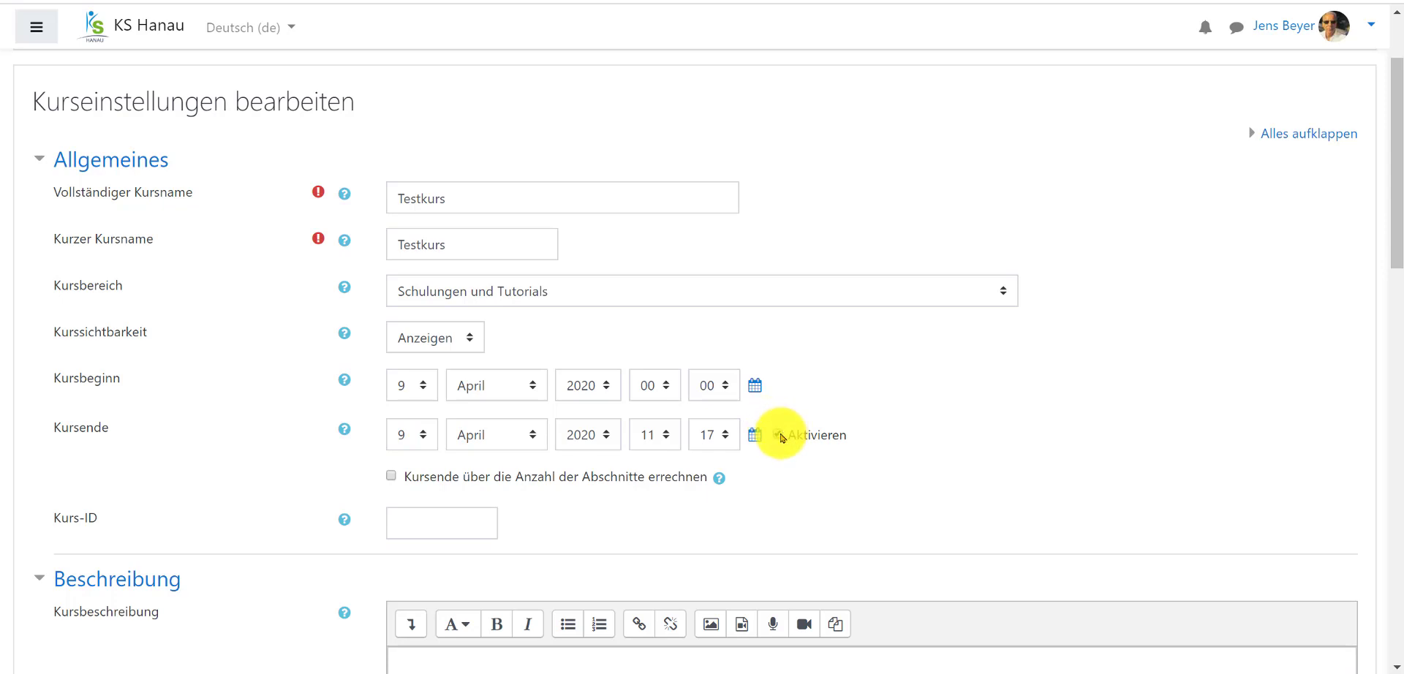
left_click(780, 436)
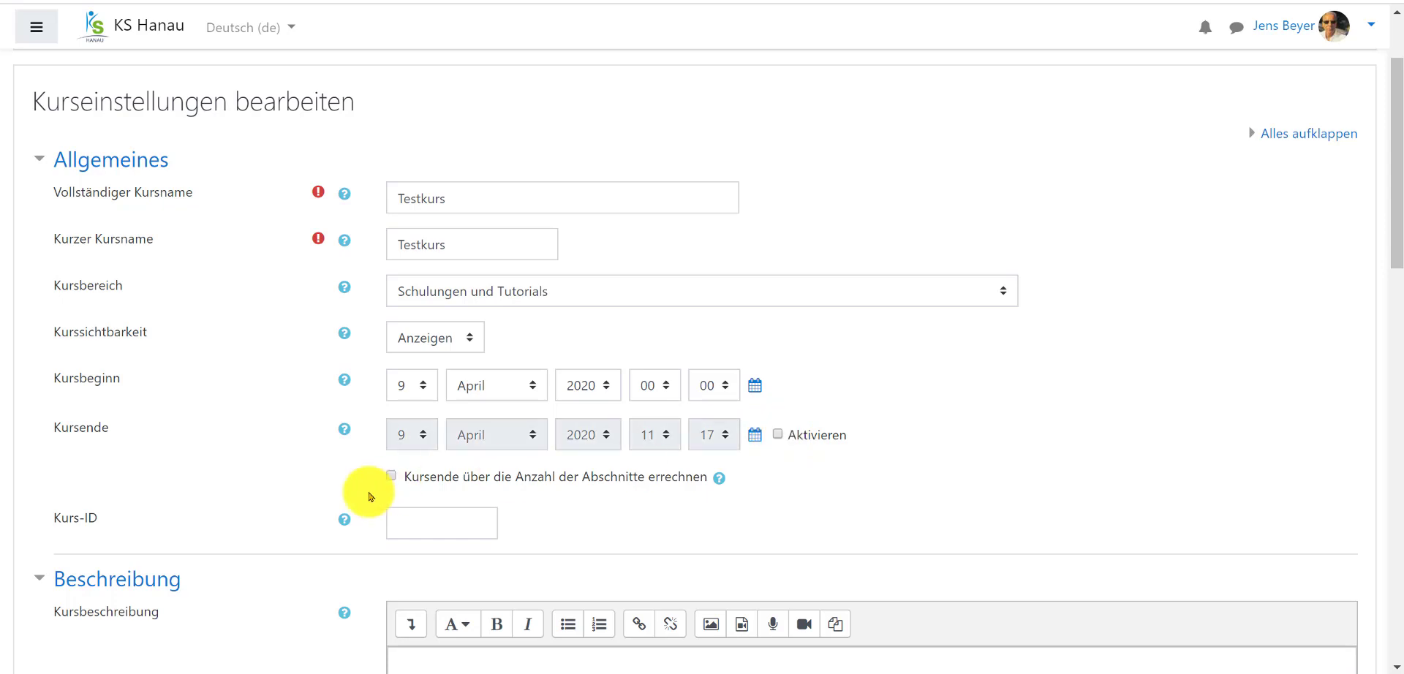
scroll(618, 480, "down", 10)
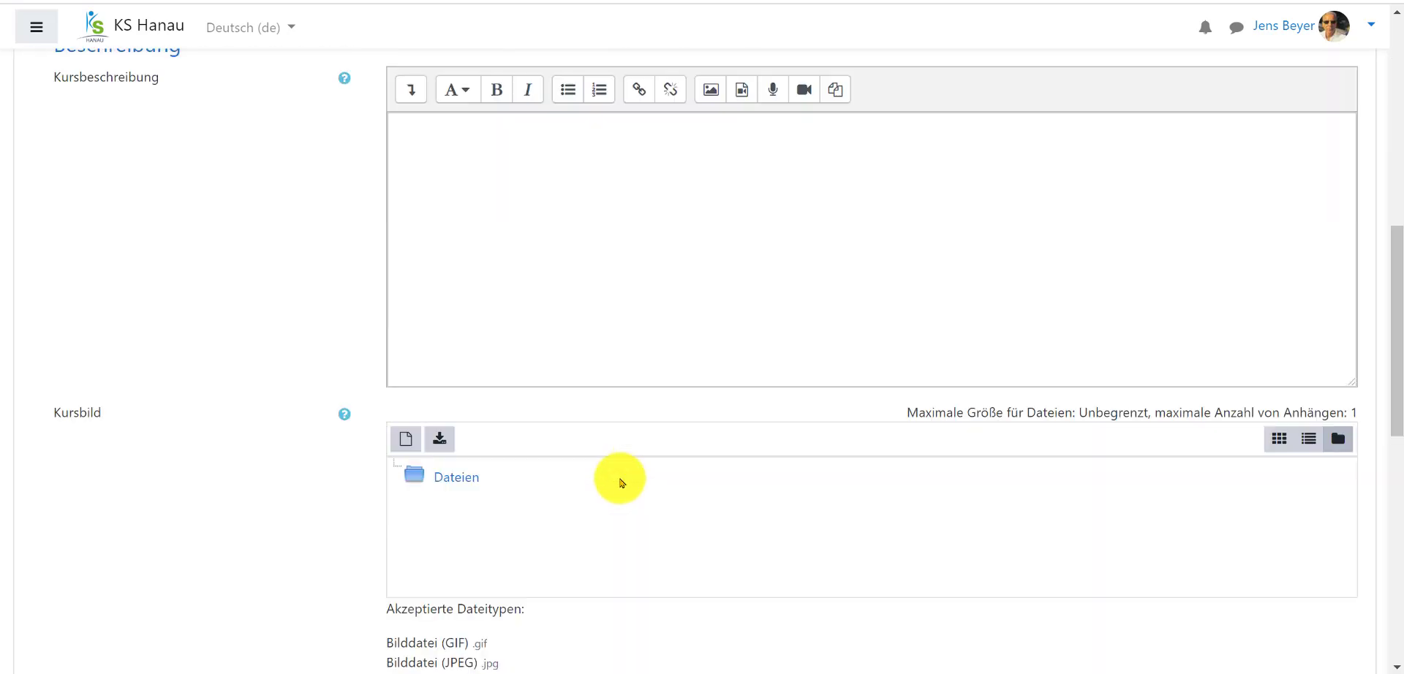
scroll(619, 483, "down", 7)
left_click(618, 480)
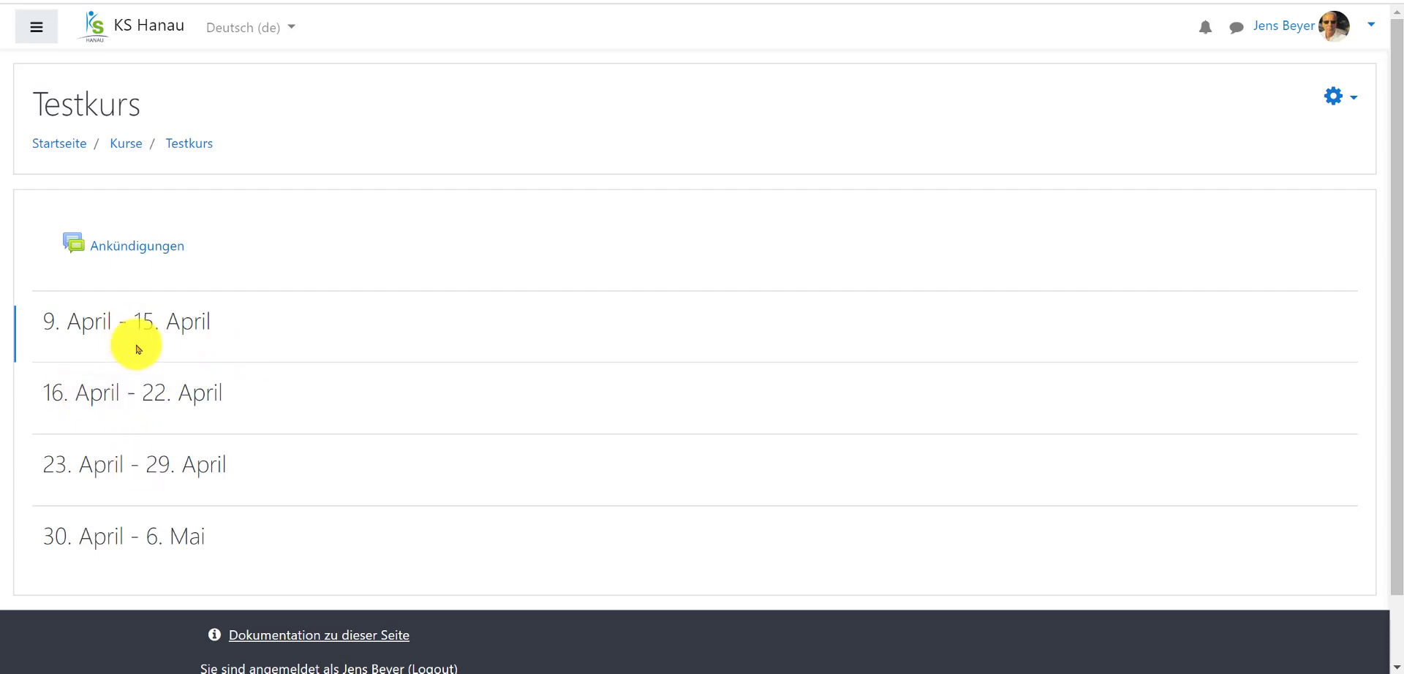
Turn on editing mode and look over the weekly sections of the course
left_click(1349, 102)
left_click(1213, 162)
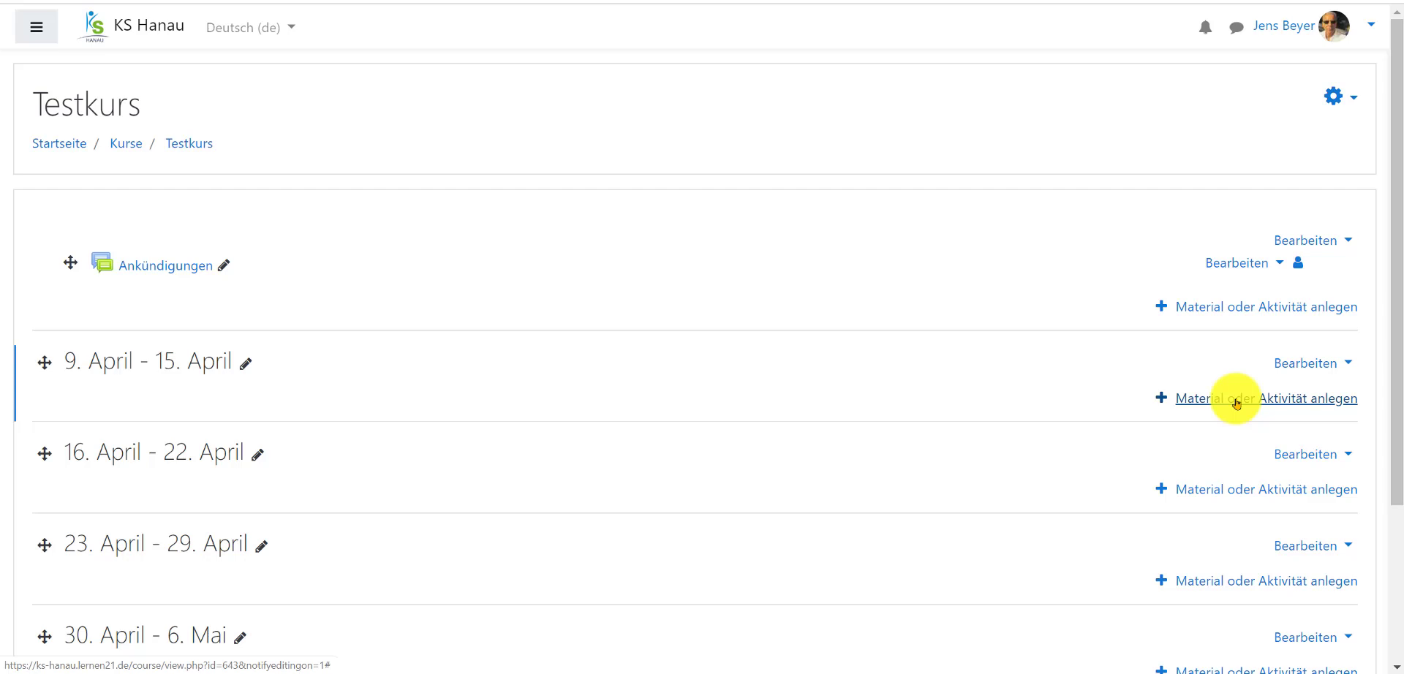
scroll(519, 456, "down", 2)
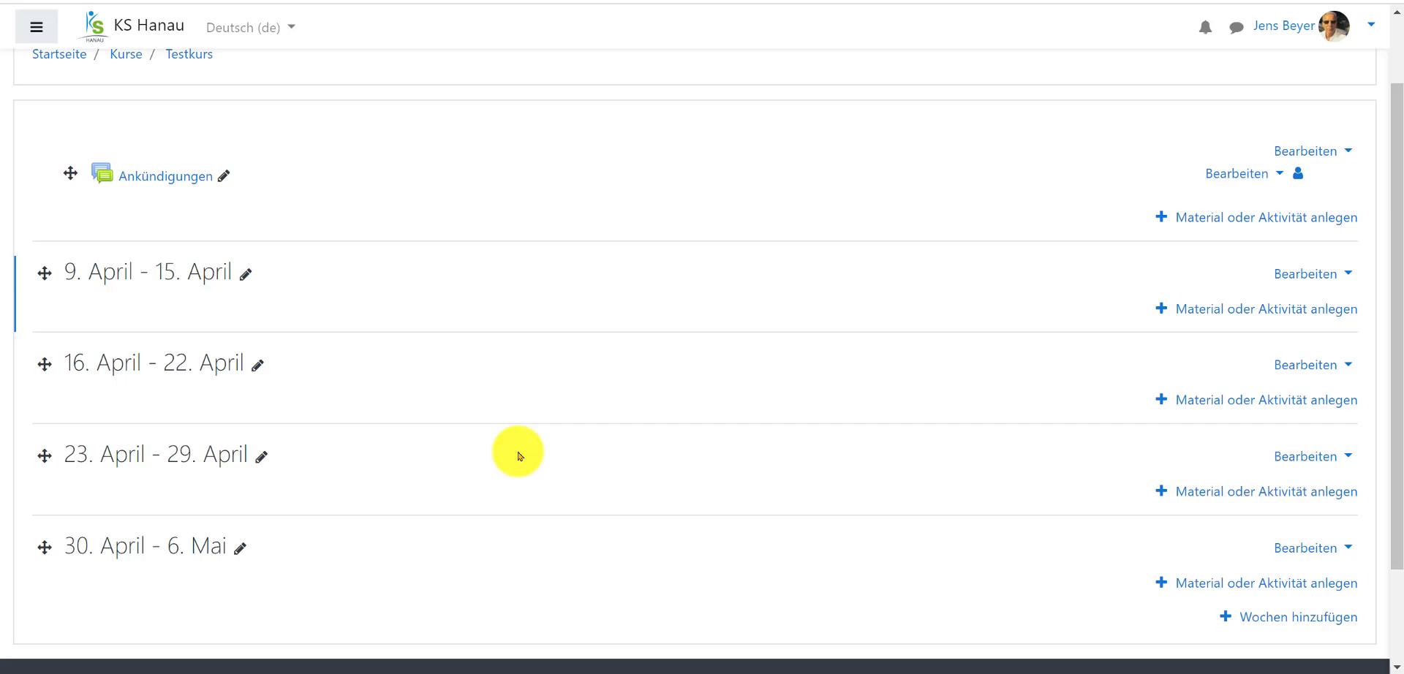
scroll(518, 456, "up", 2)
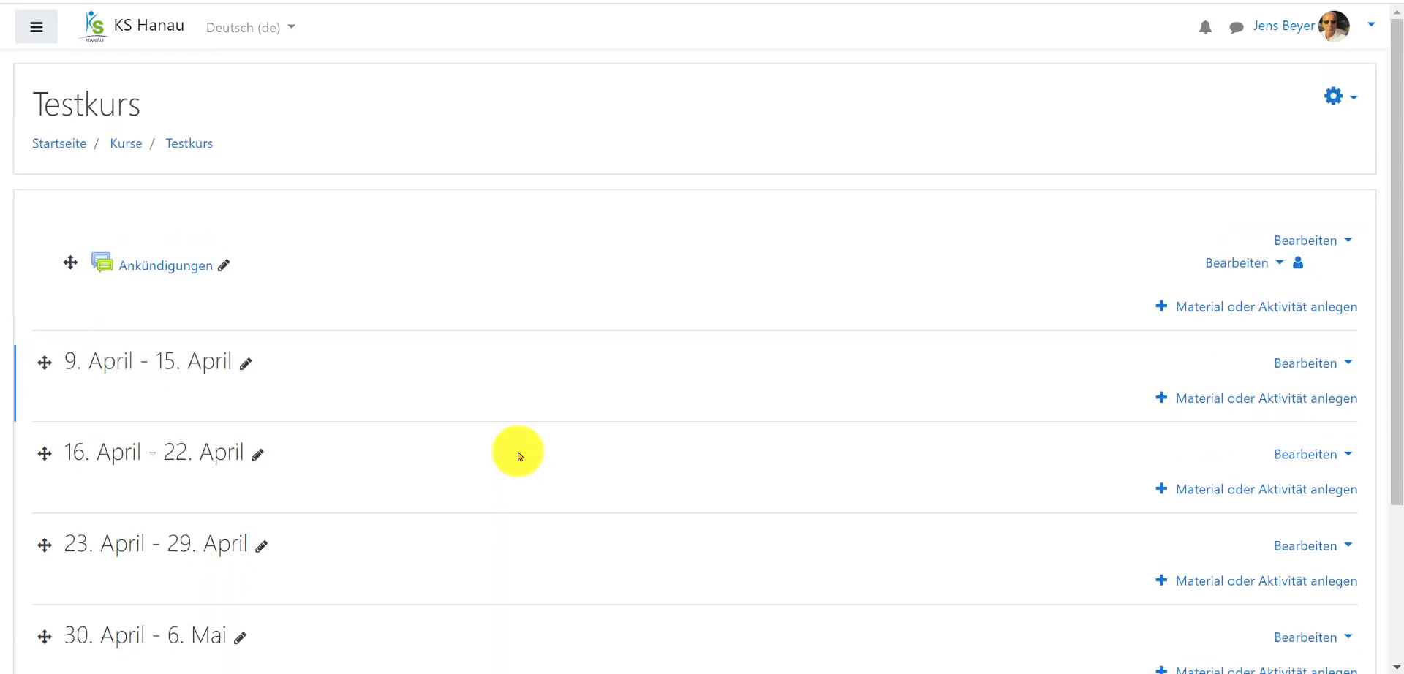
Reopen the course settings and set the course format to Themenformat
left_click(1355, 102)
left_click(1223, 134)
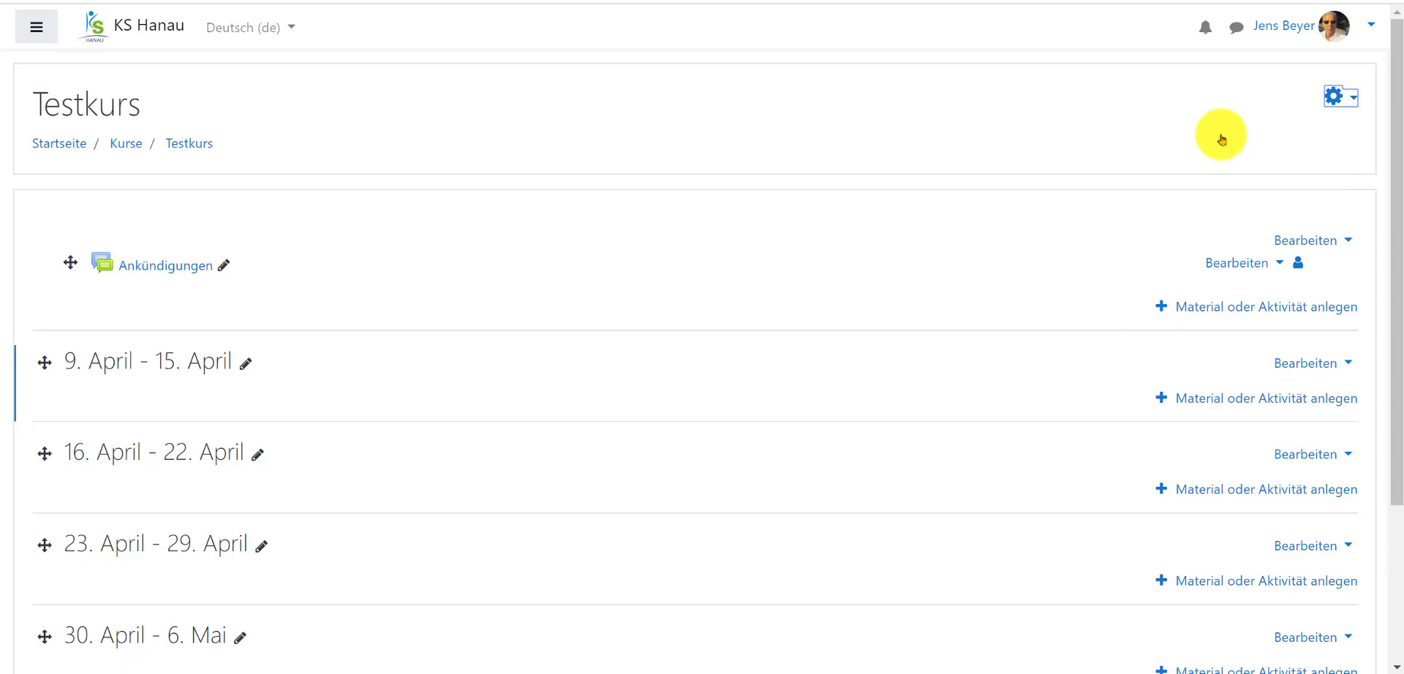
scroll(700, 398, "down", 10)
scroll(110, 361, "down", 2)
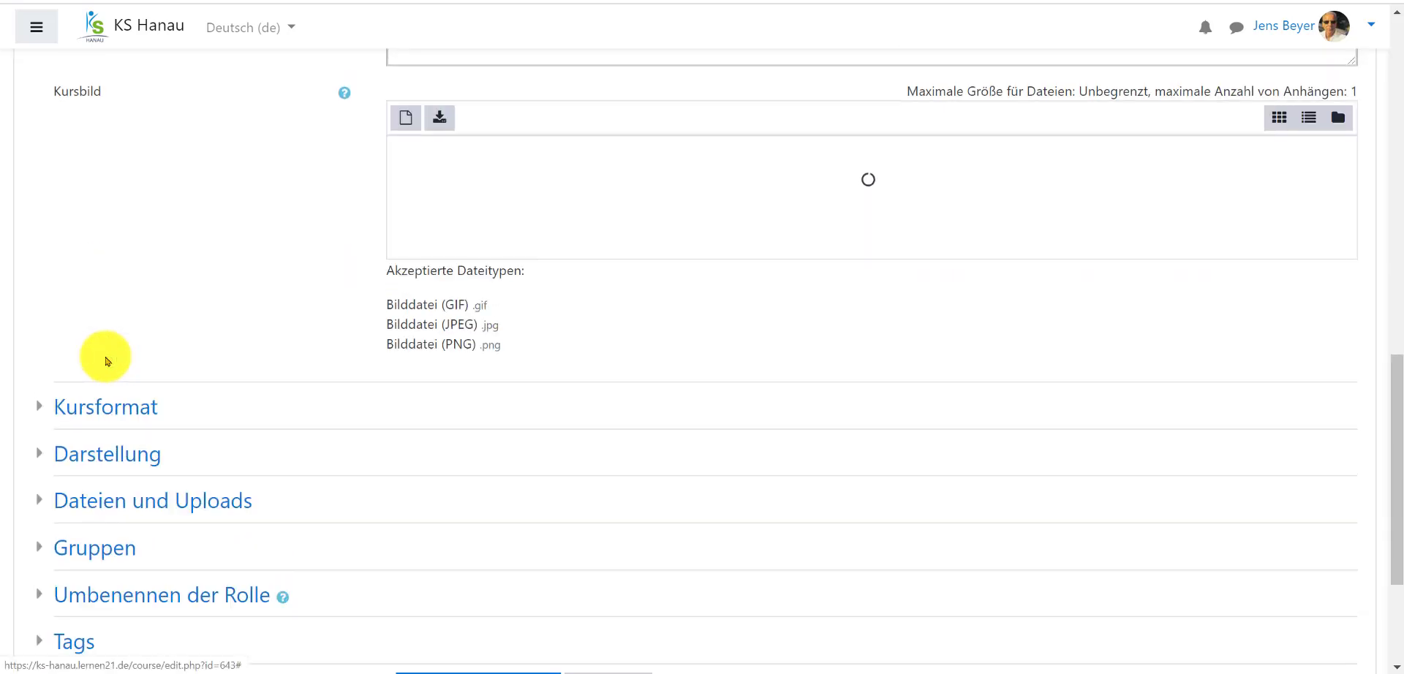
left_click(106, 407)
left_click(446, 461)
left_click(457, 575)
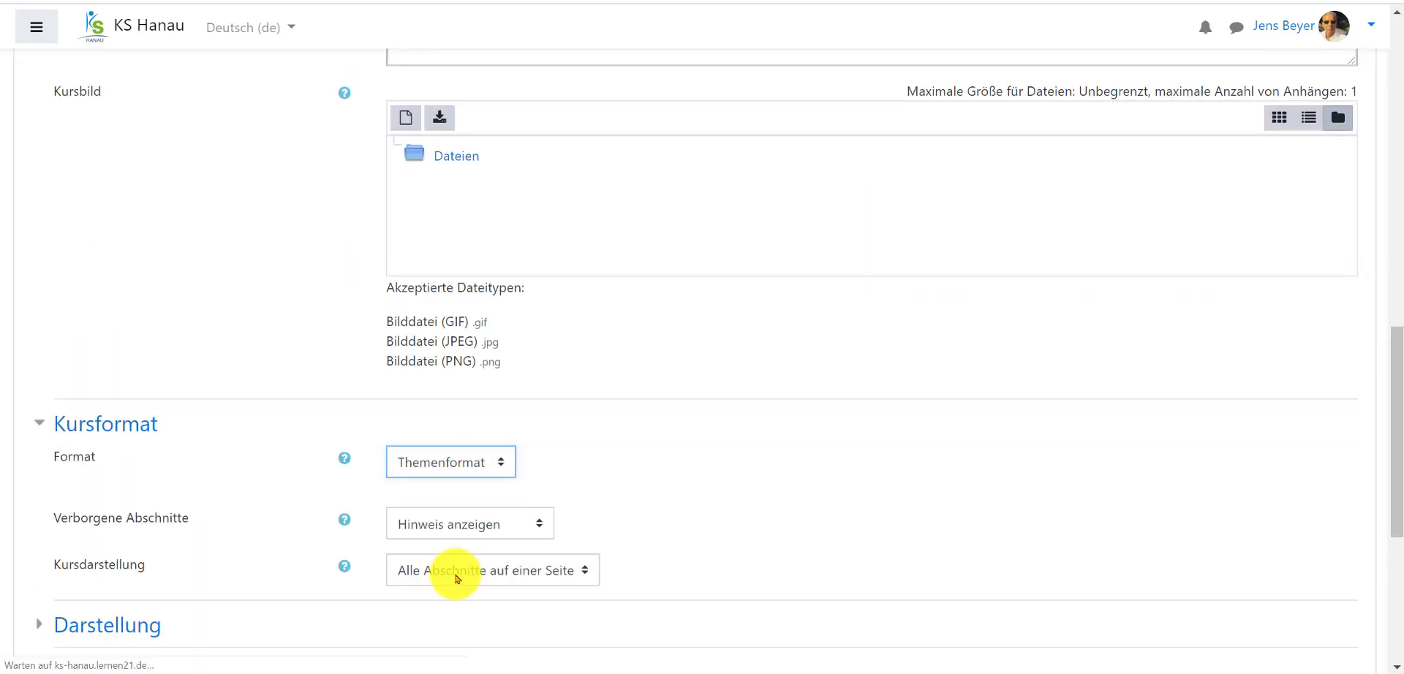
left_click(727, 464)
scroll(727, 465, "down", 3)
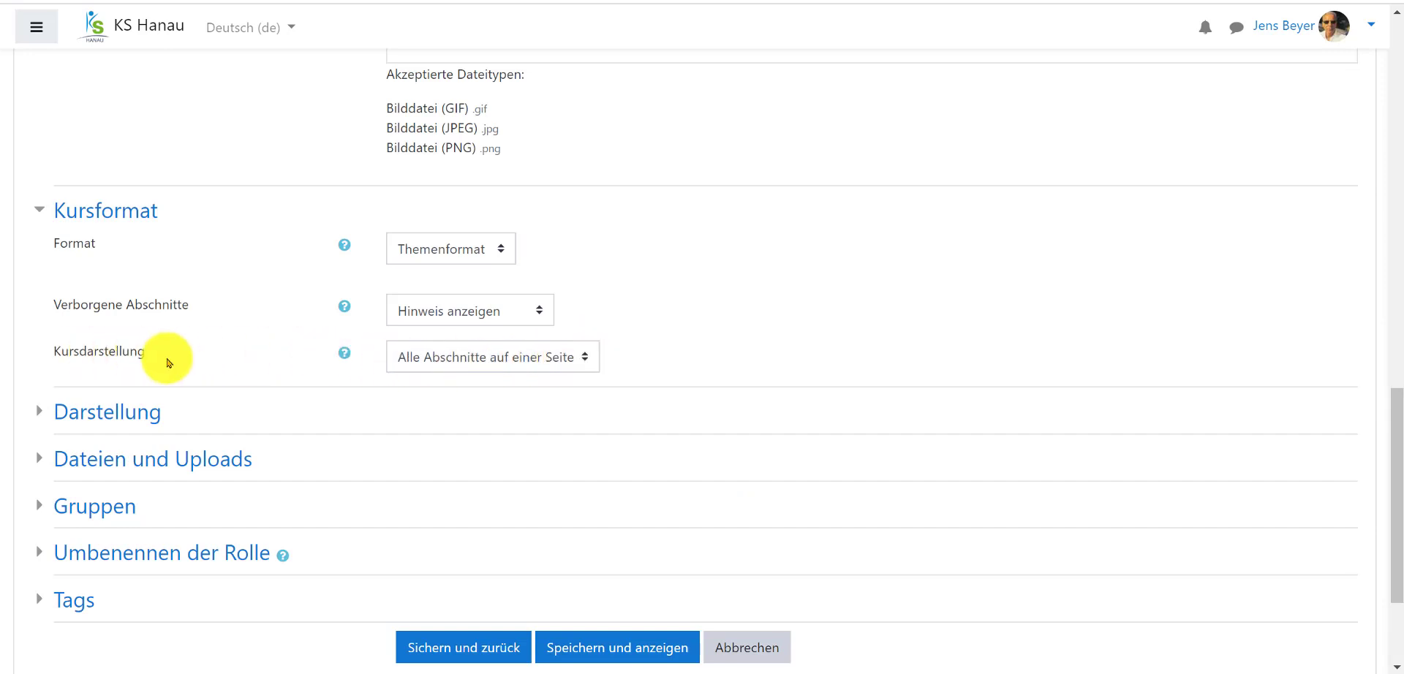
Set the Kursdarstellung to "Nur ein Abschnitt pro Seite" and save and display the course
left_click(589, 361)
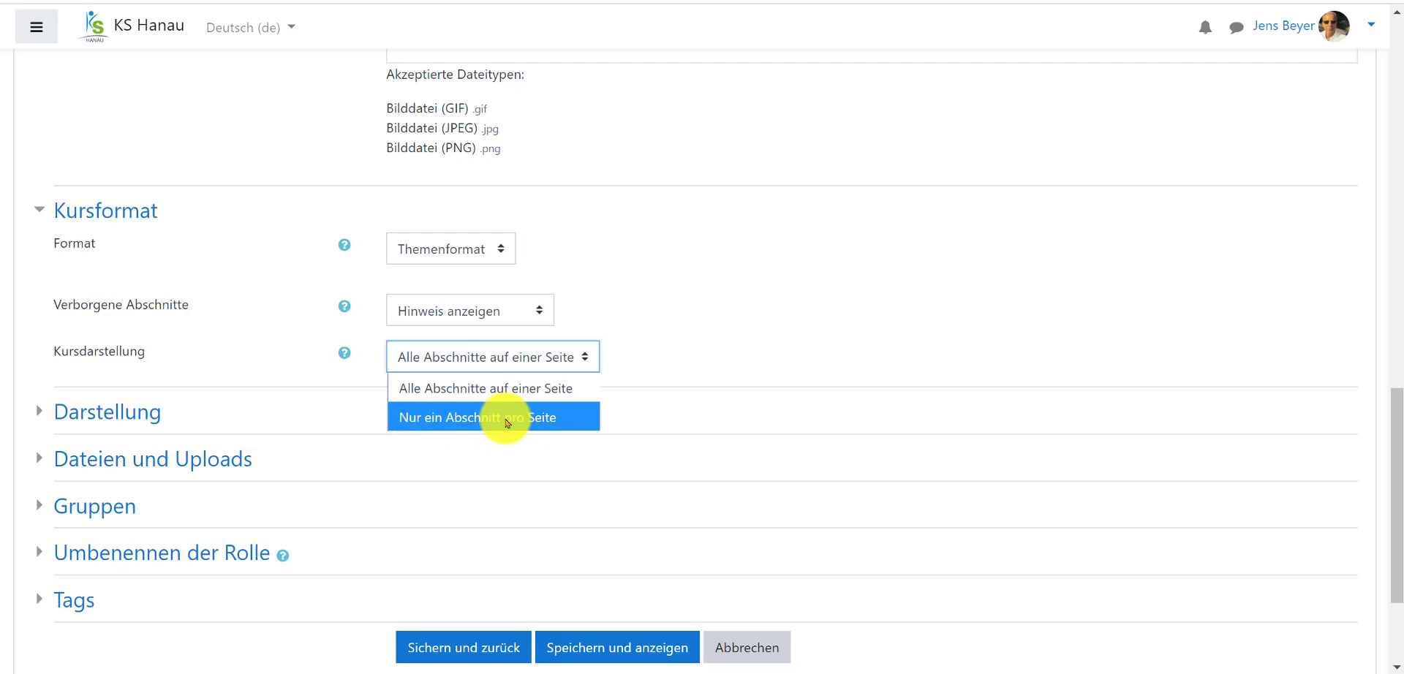
left_click(508, 422)
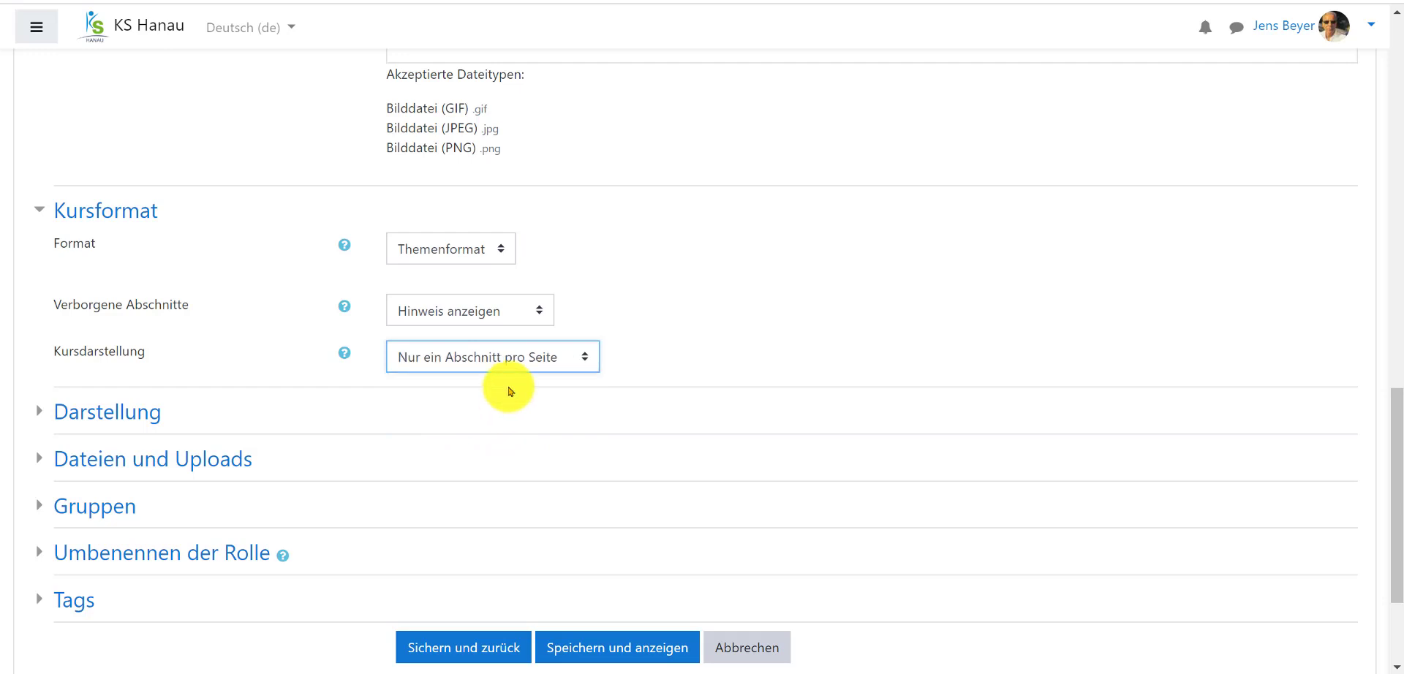
left_click(589, 655)
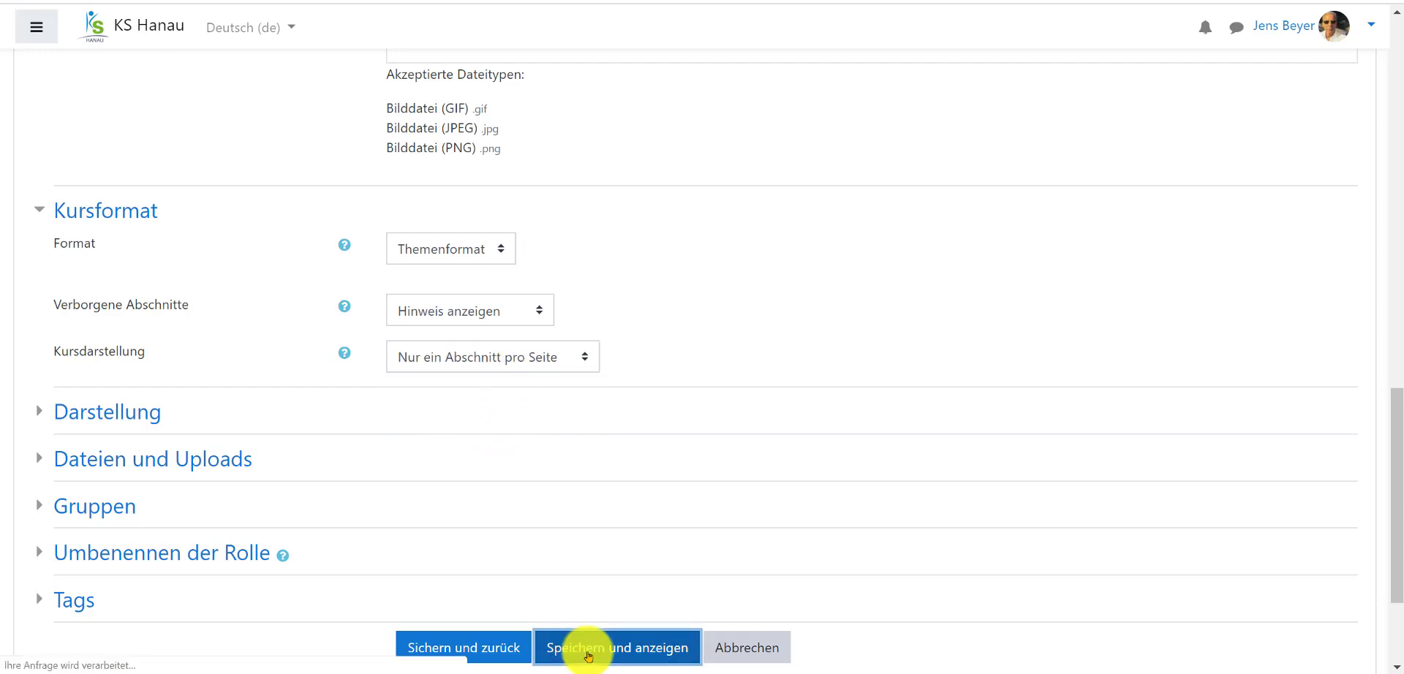
Look over the topic sections and turn off editing mode to show the plain course view
scroll(899, 440, "down", 2)
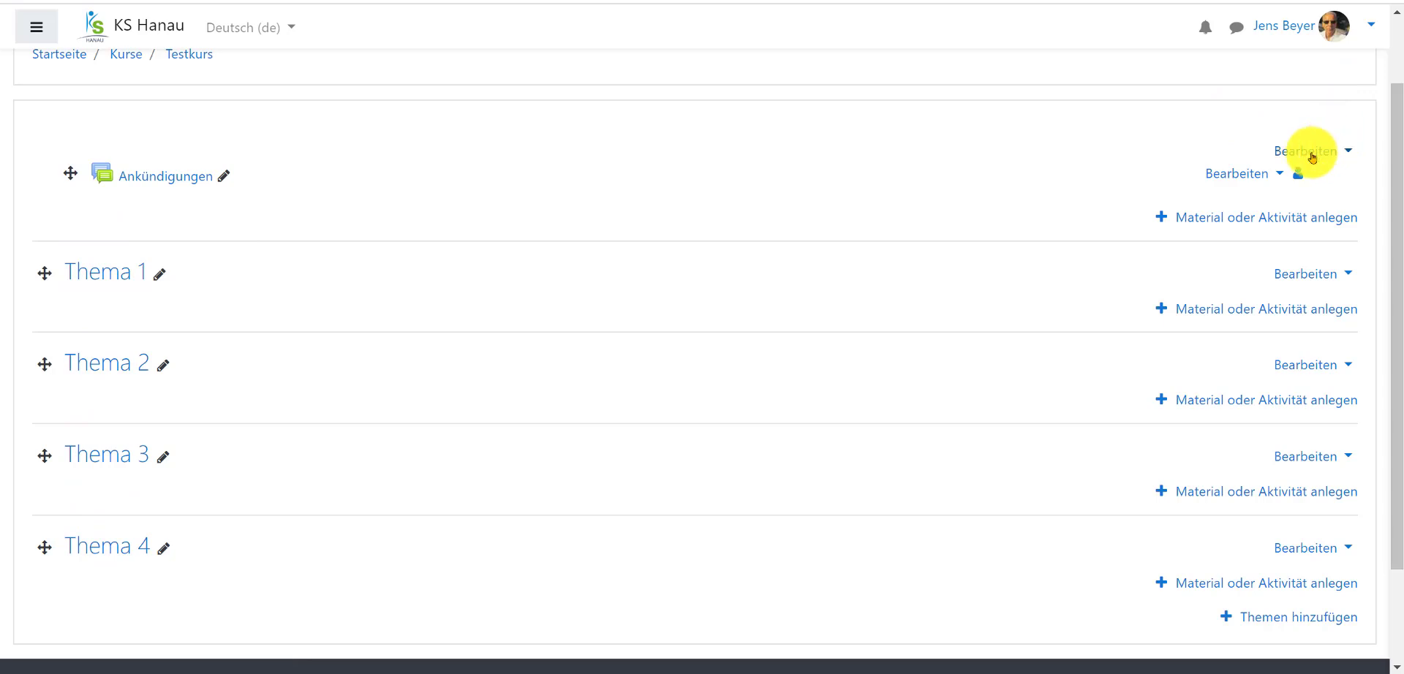
scroll(1324, 150, "up", 2)
left_click(1337, 99)
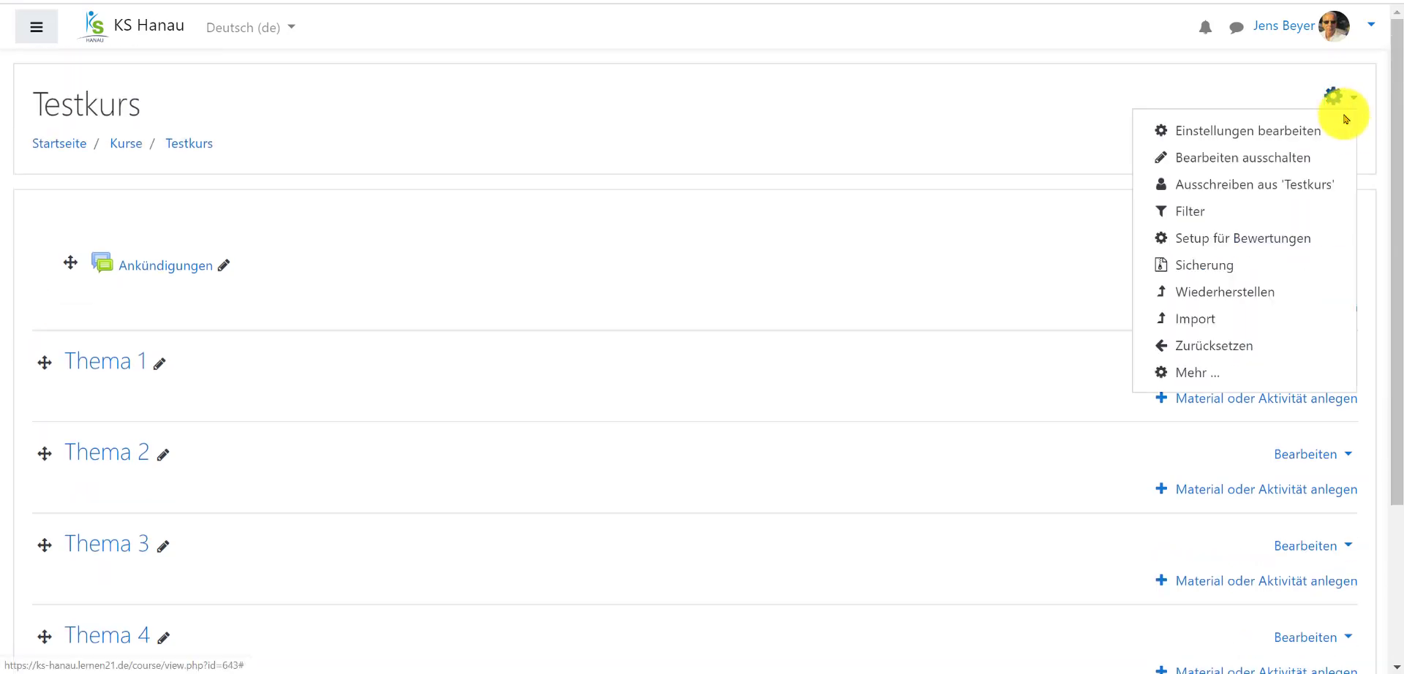
left_click(1212, 157)
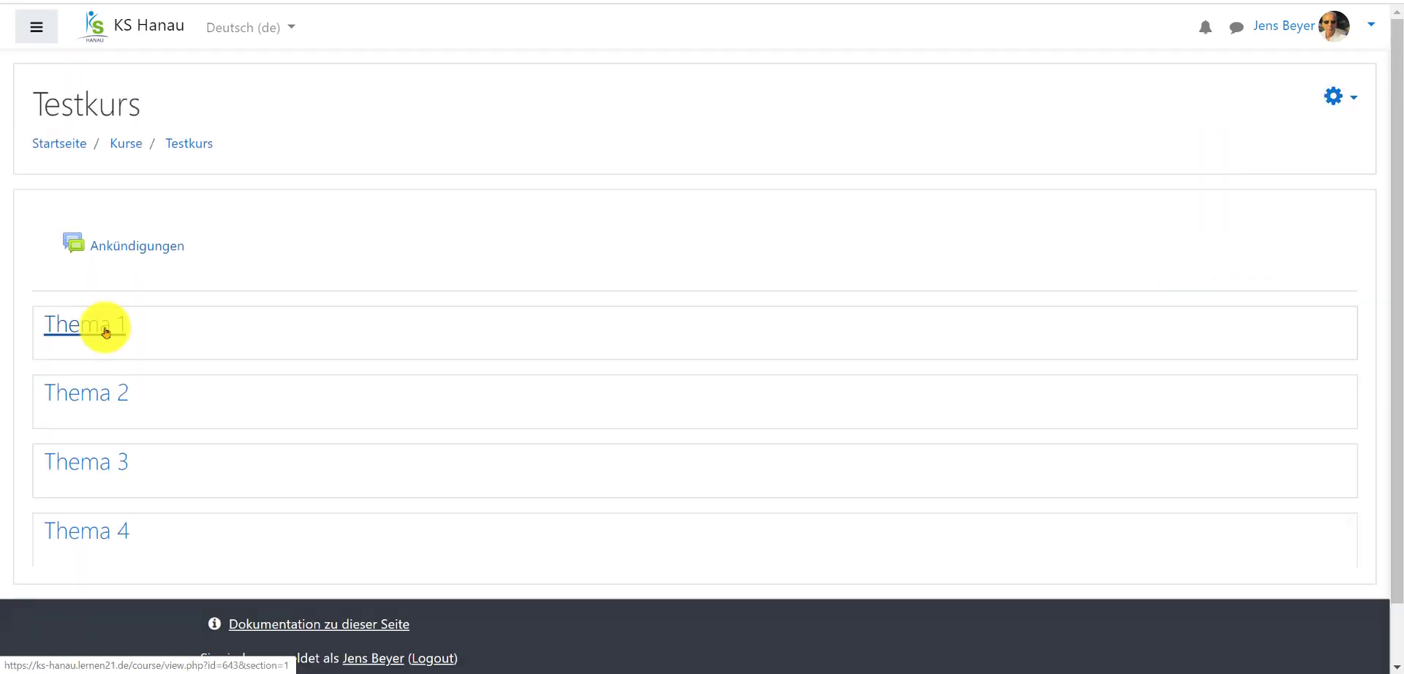
Browse the section pages from Thema 1 to Thema 2 and return to Thema 1 with the "Direkt zu" navigation
left_click(106, 331)
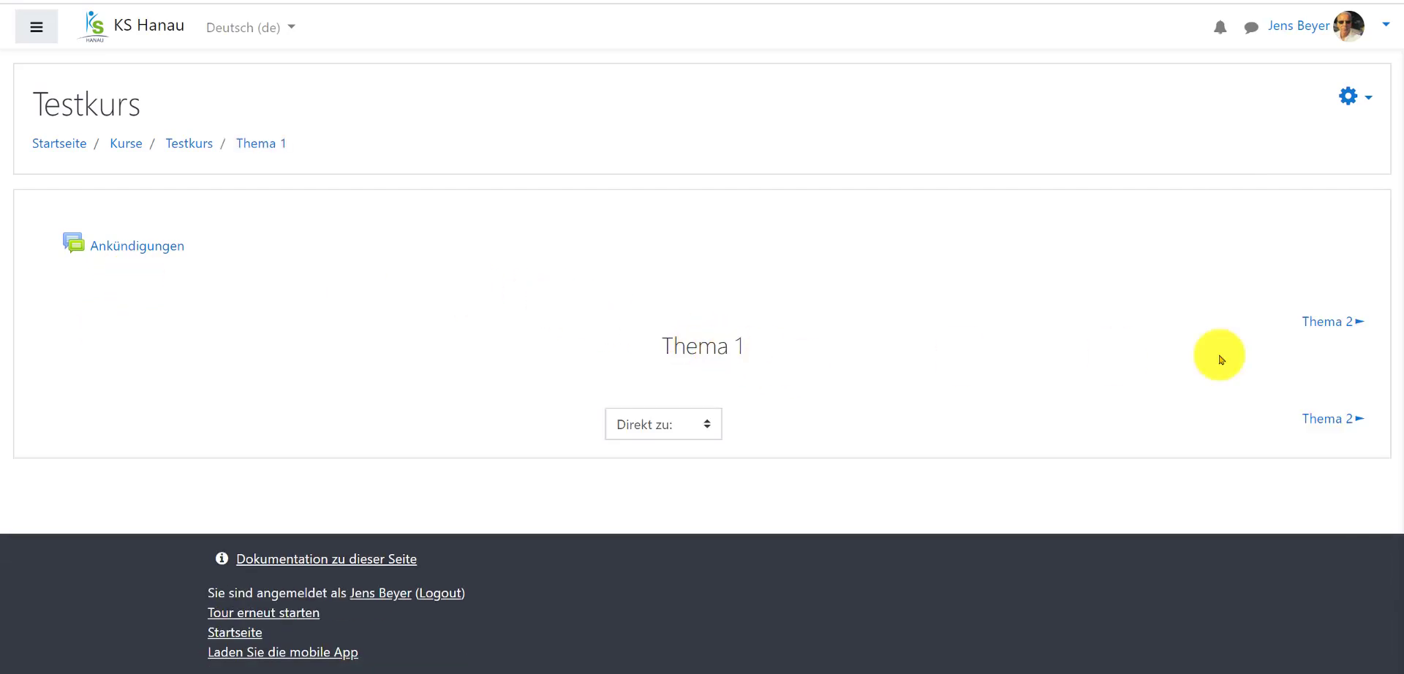
left_click(1337, 423)
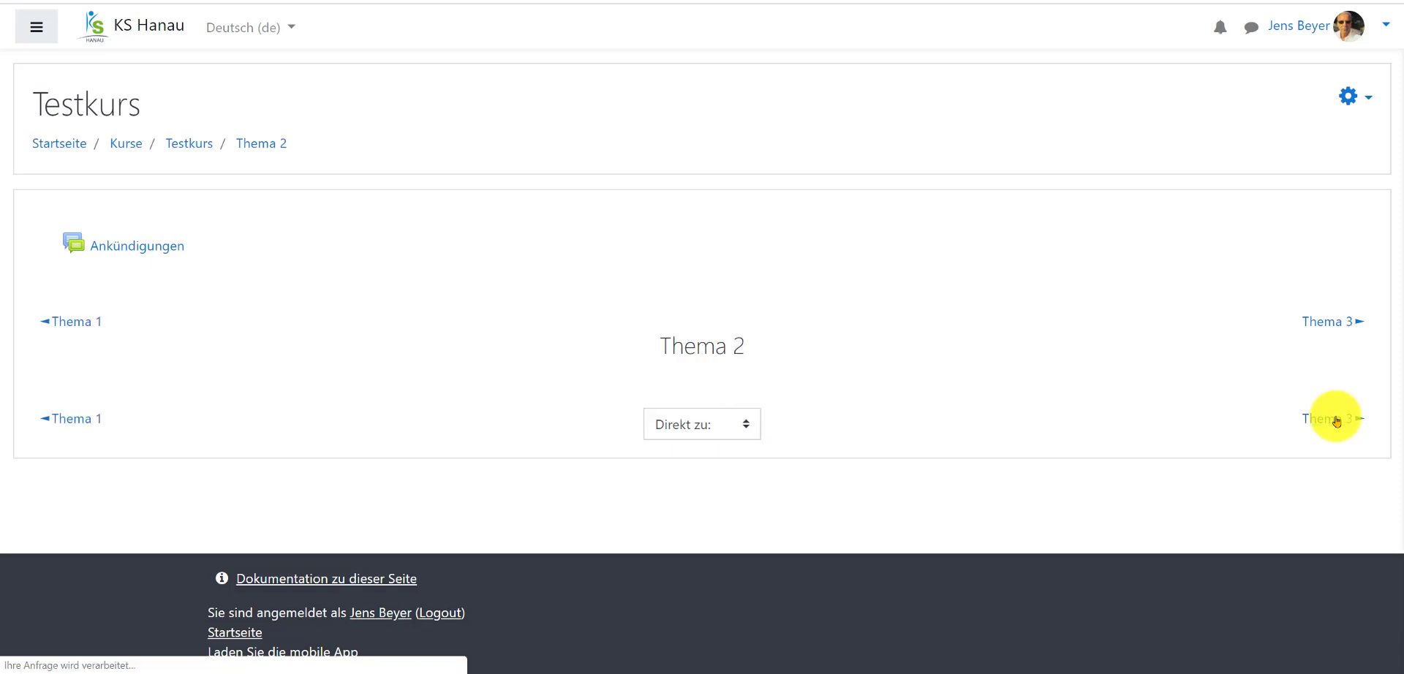
left_click(1338, 427)
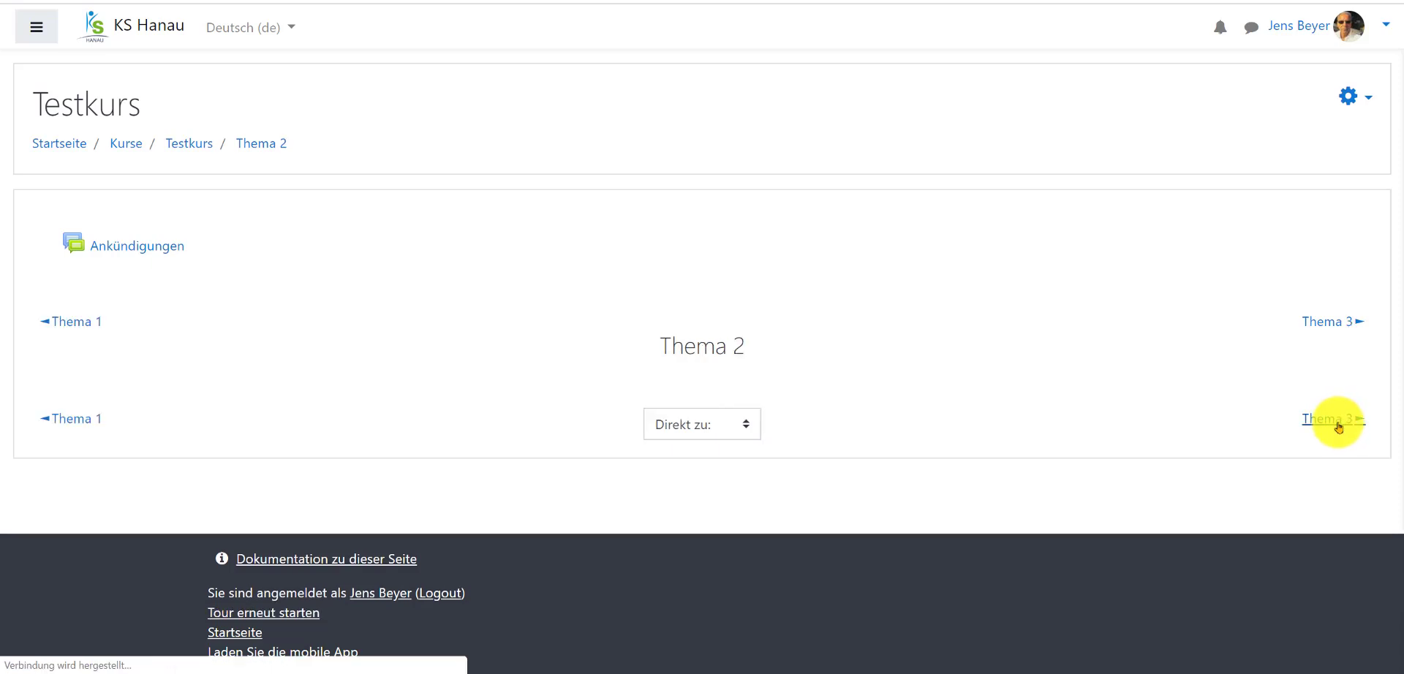
left_click(53, 423)
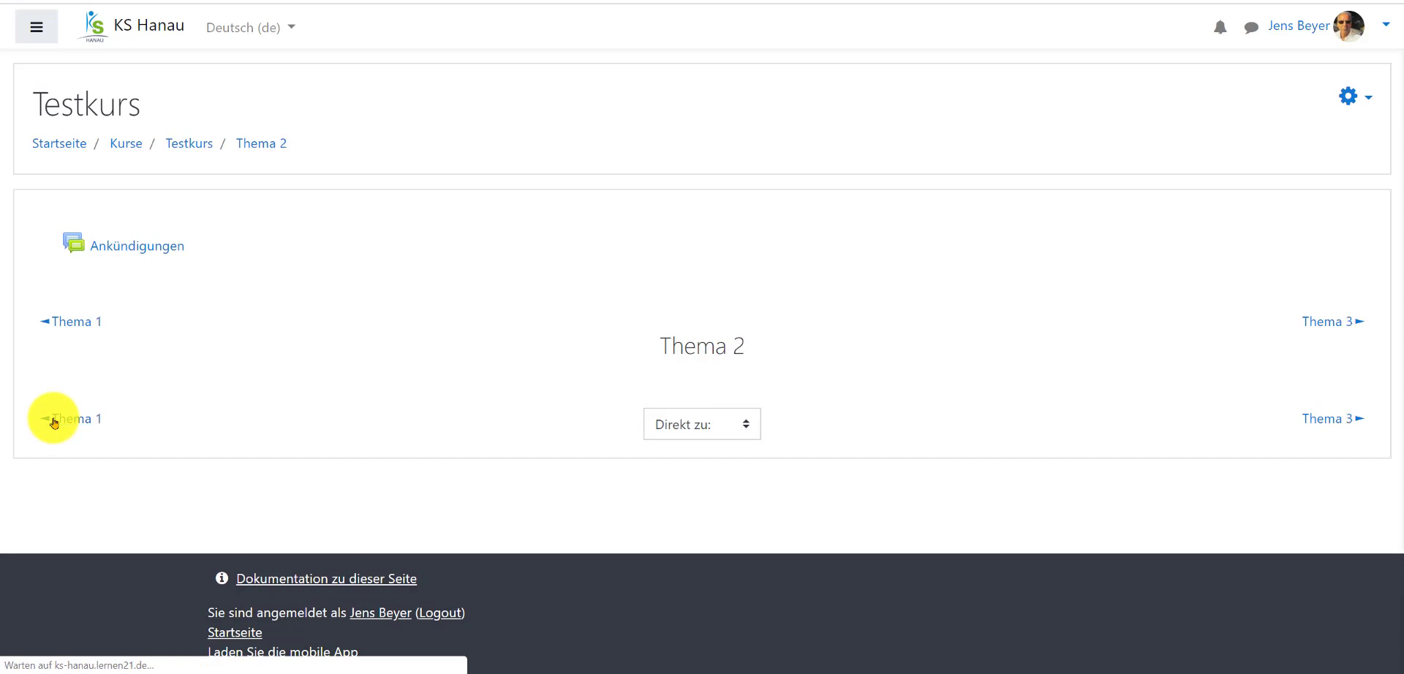
left_click(746, 425)
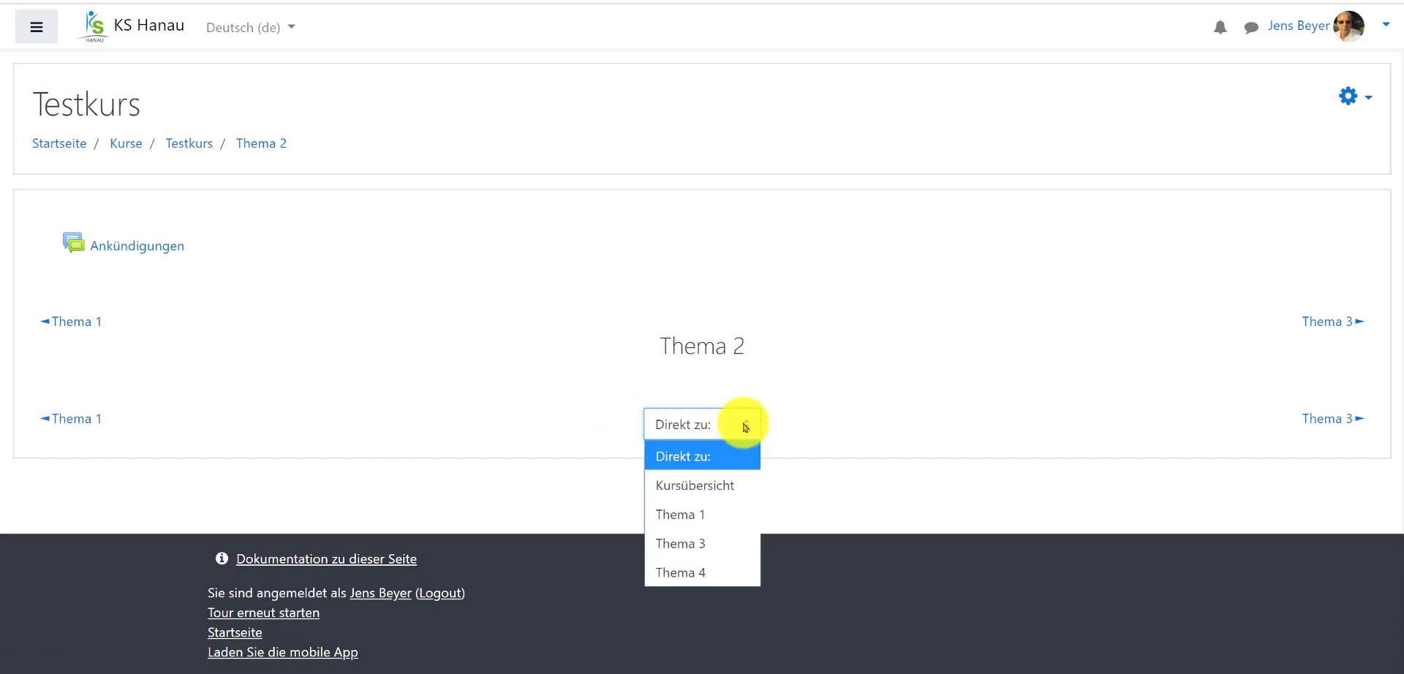
left_click(688, 515)
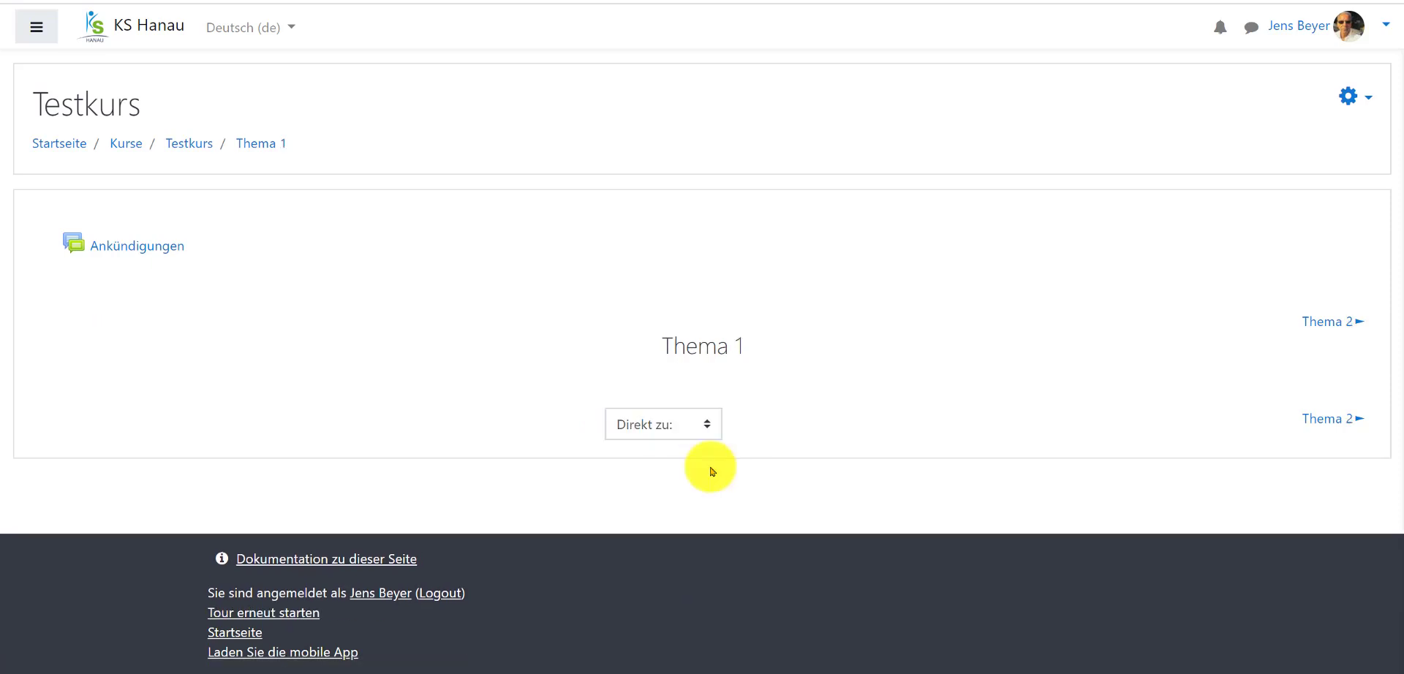